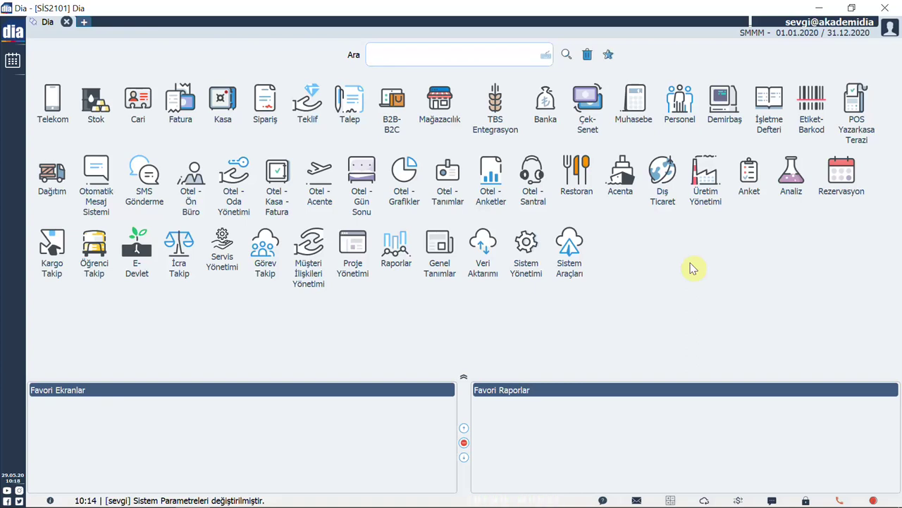
Search for FİRMA, open the Firmalar list and view the detail record of the SMMM company
left_click(431, 54)
type("FİRMA")
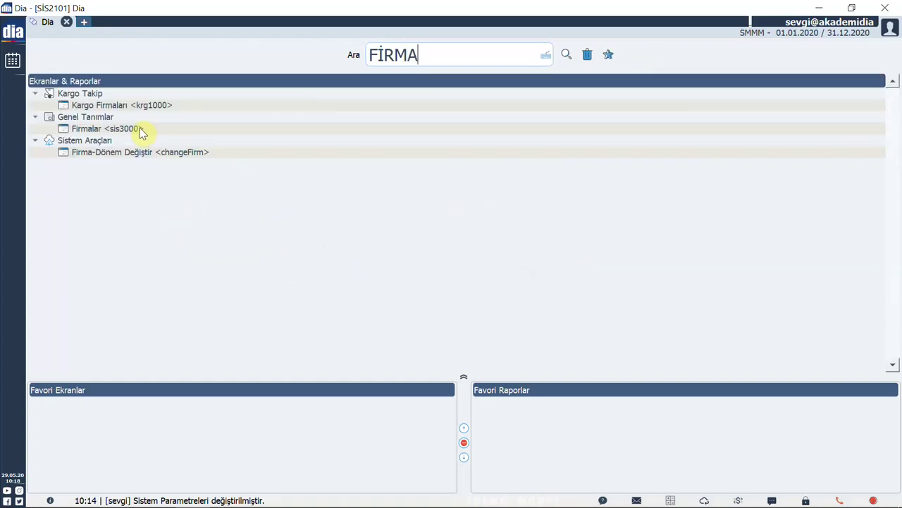
left_click(144, 132)
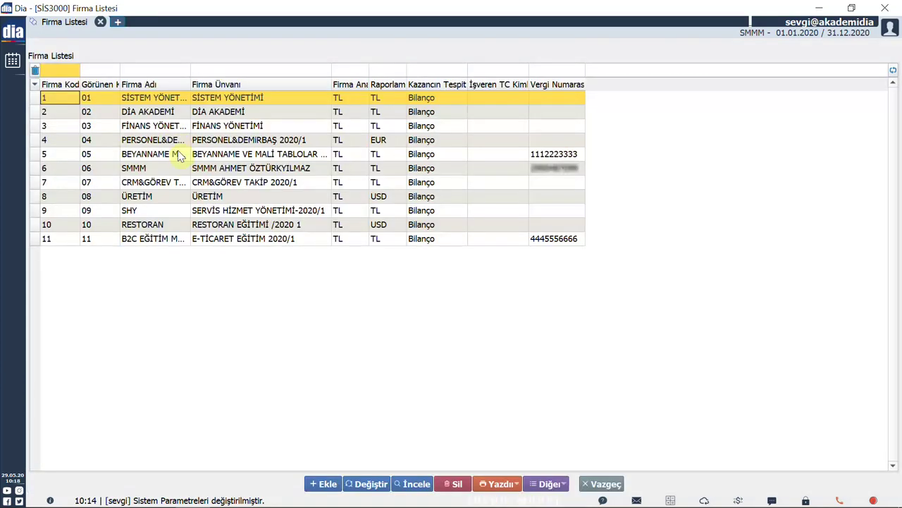
double_click(177, 172)
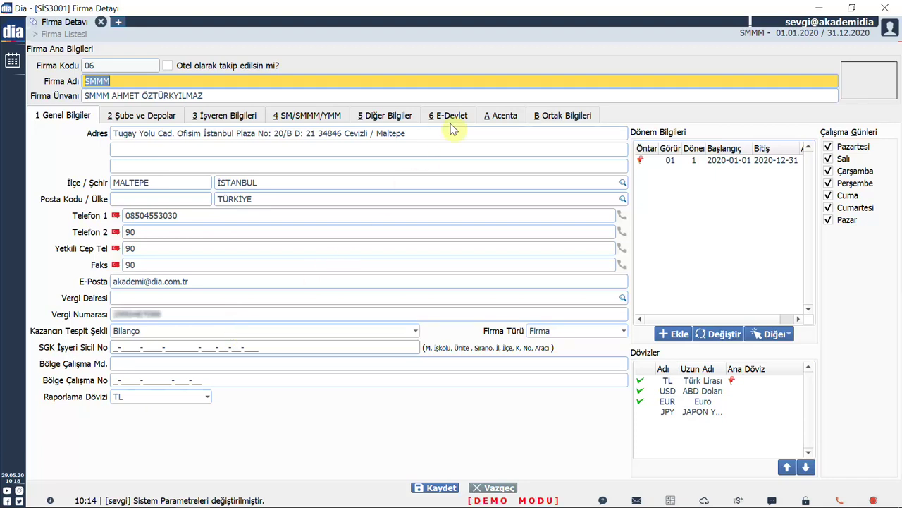
left_click(681, 181)
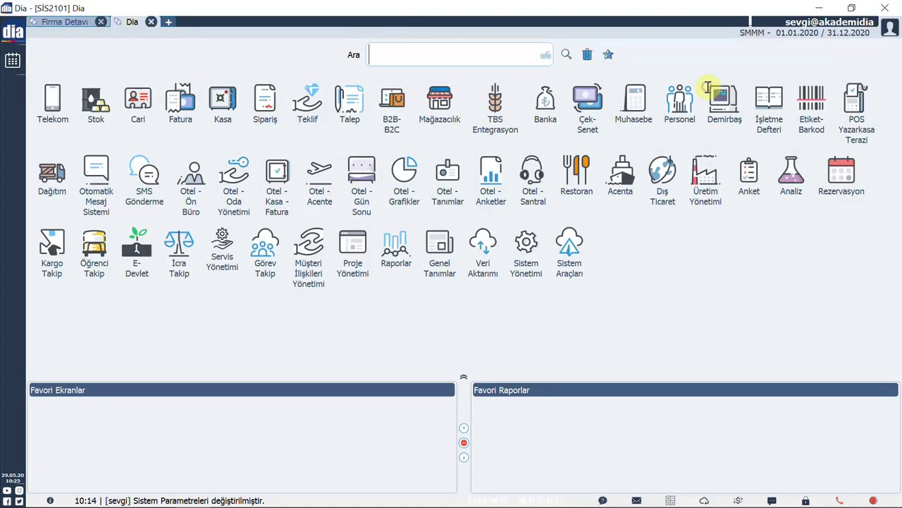
Search for KAYIT and open the Kayıt Numara Şablonları list alongside the company record
type("KAYIT")
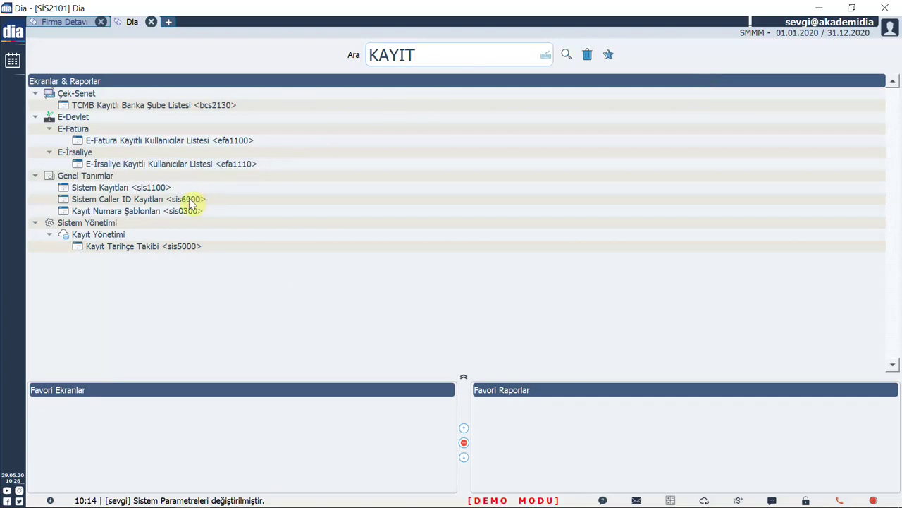
mouse_move(162, 212)
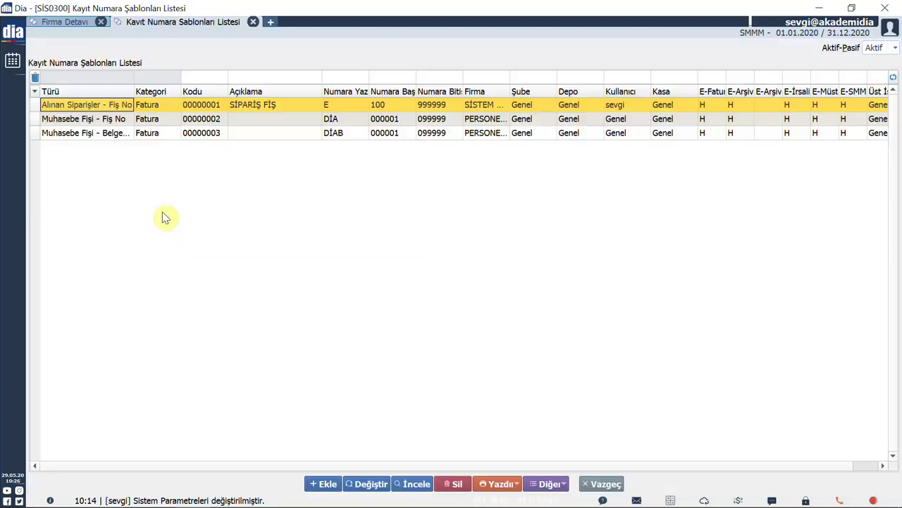
left_click(164, 212)
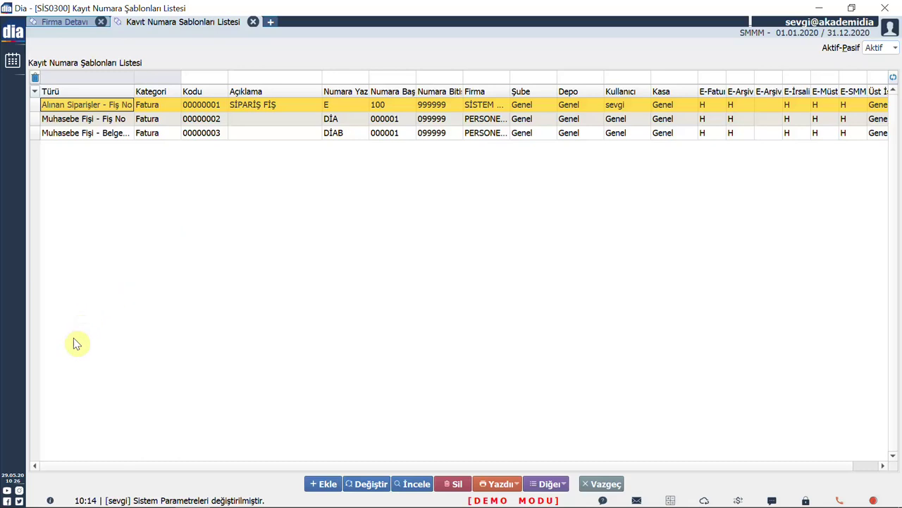
Add a new record number template with the description ESMM BELGE NUMARASI
left_click(319, 483)
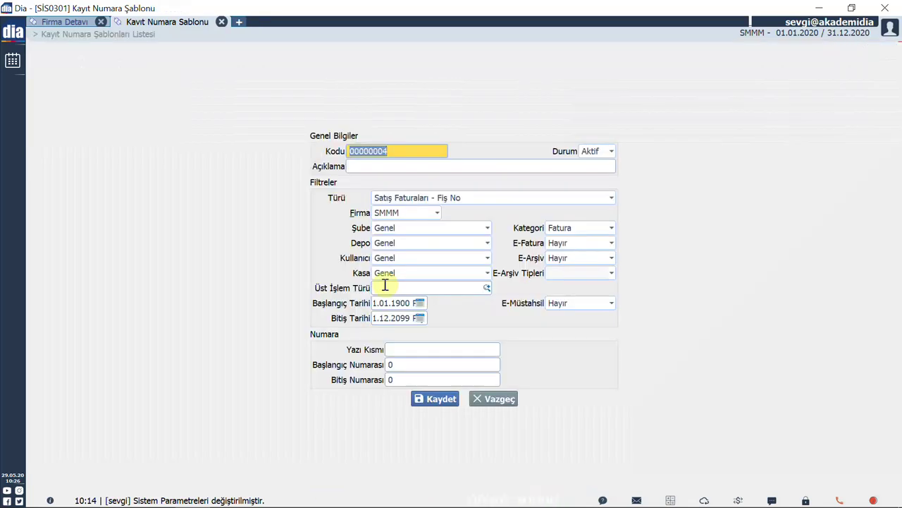
left_click(402, 164)
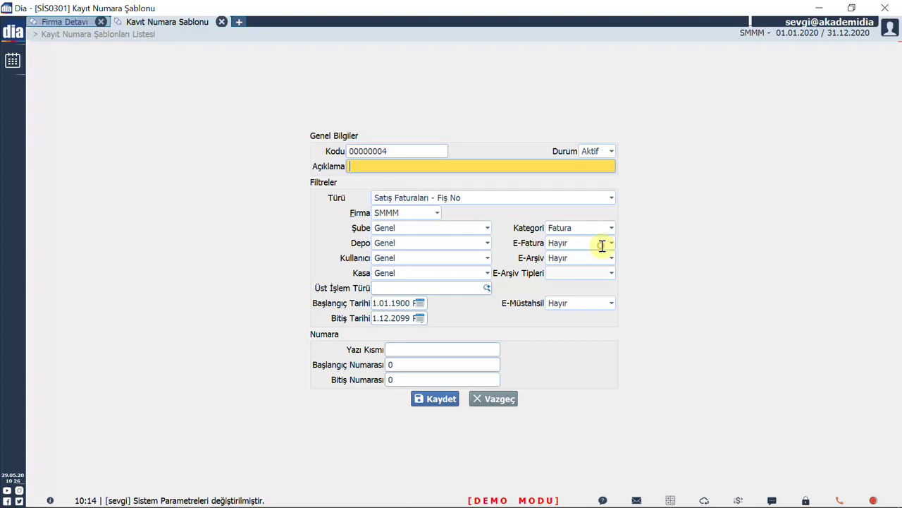
type("ESMM BELGE NUMAR")
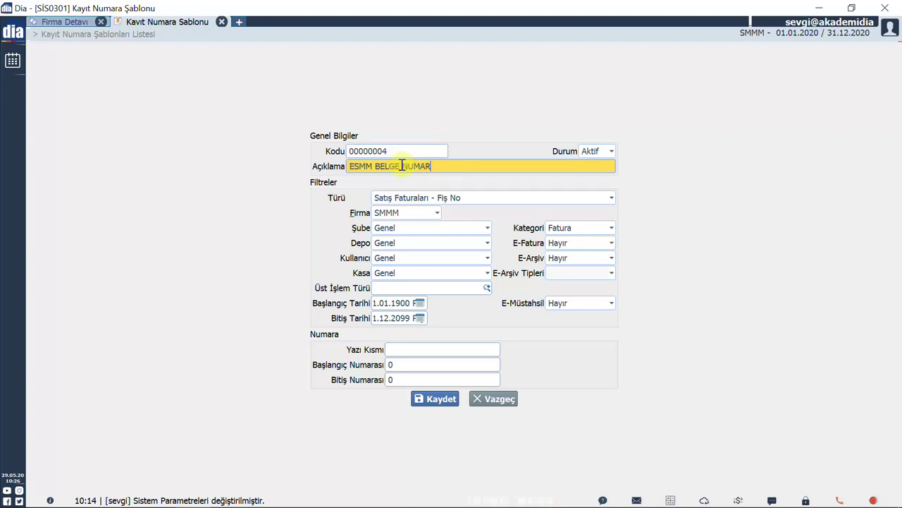
type("ASI")
Set the template's type to İşletme Hesap Fişi - E-Smm Belge No and its E-SMM option to Evet
left_click(611, 197)
scroll(601, 225, "down", 4)
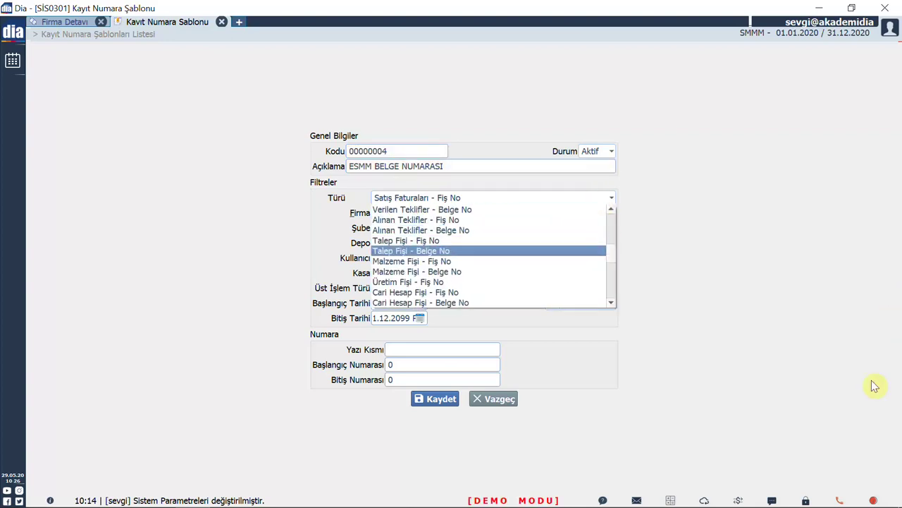
scroll(540, 258, "down", 5)
left_click(461, 303)
left_click(608, 311)
left_click(596, 319)
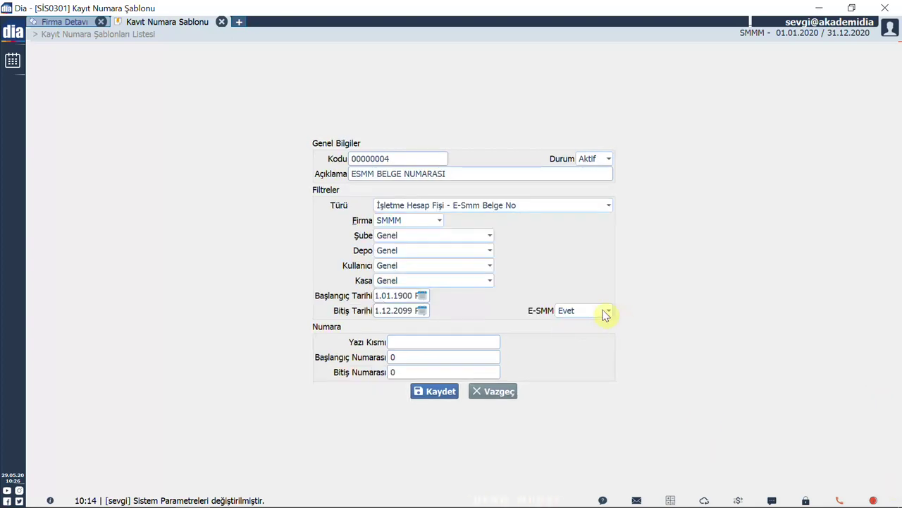
Set the template's text part to ESM2020 with numbers from 000000001 to 000009999, and save the template
left_click(448, 340)
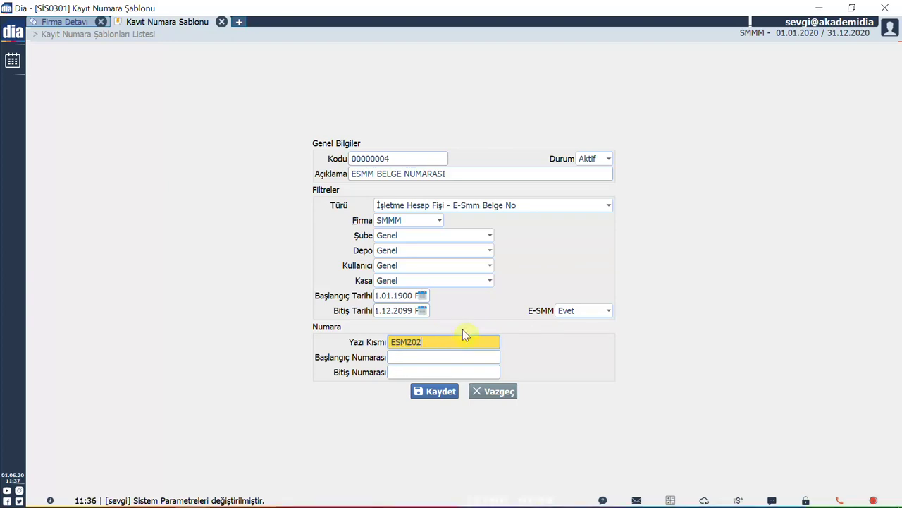
key("Tab")
type("000000001")
key("Tab")
type("000009999")
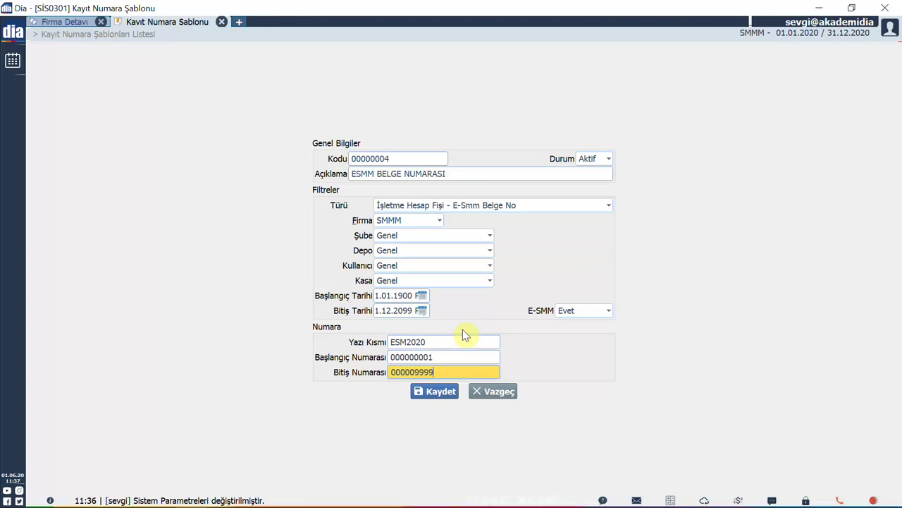
left_click(444, 391)
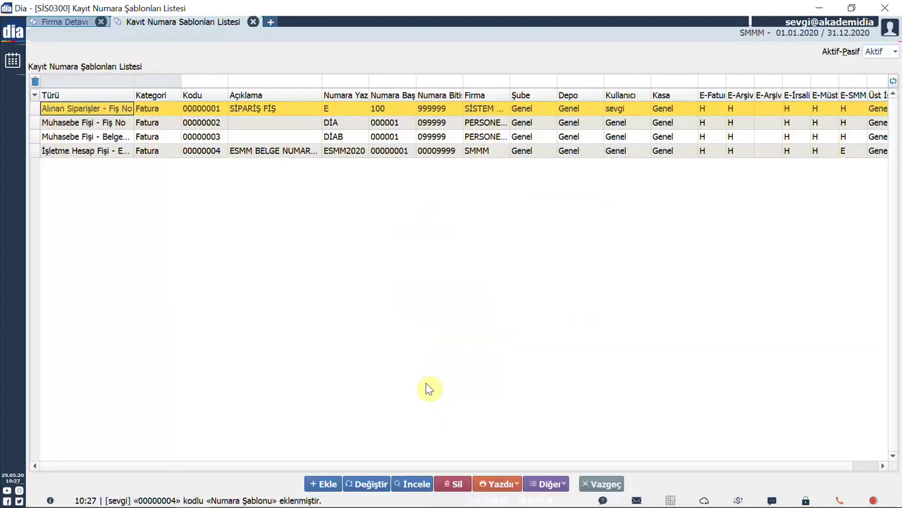
Search for SİSTEM, open Sistem Parametreleri and display the İşletme Defteri parameter group
key("ctrl+t")
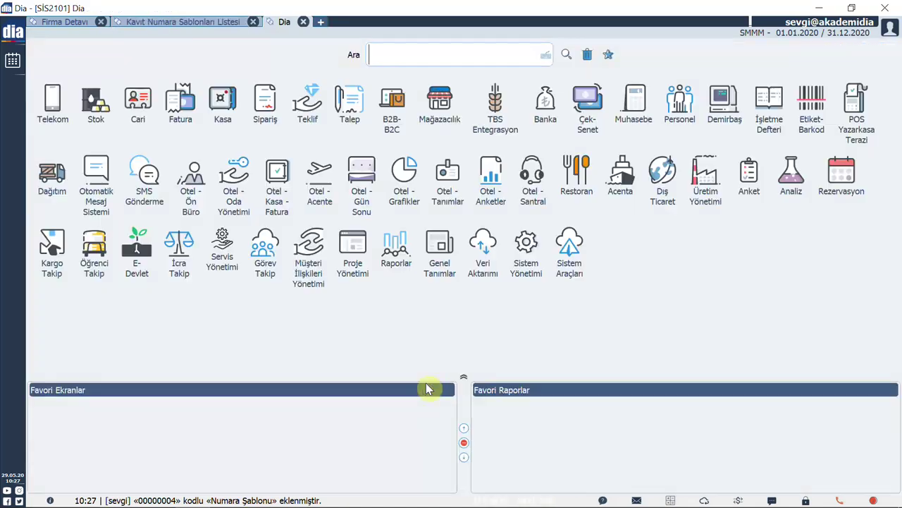
left_click(456, 53)
type("SİSTE")
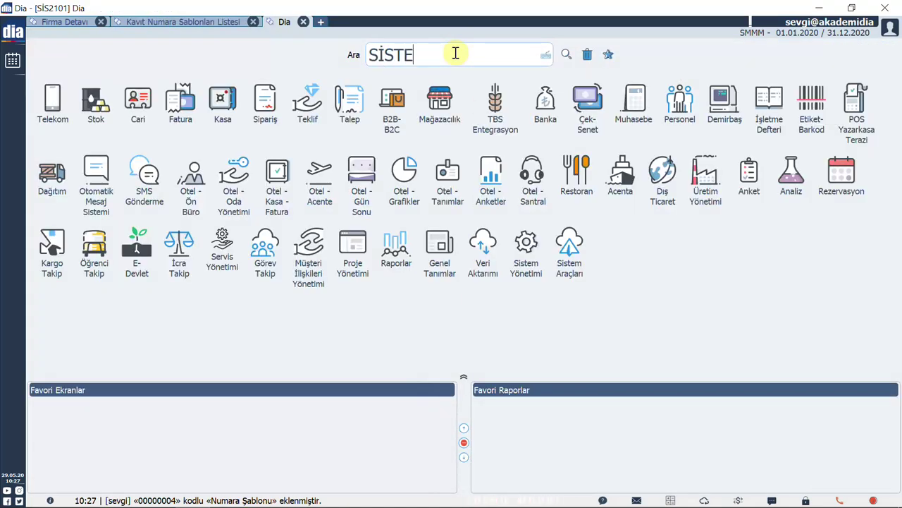
type("M")
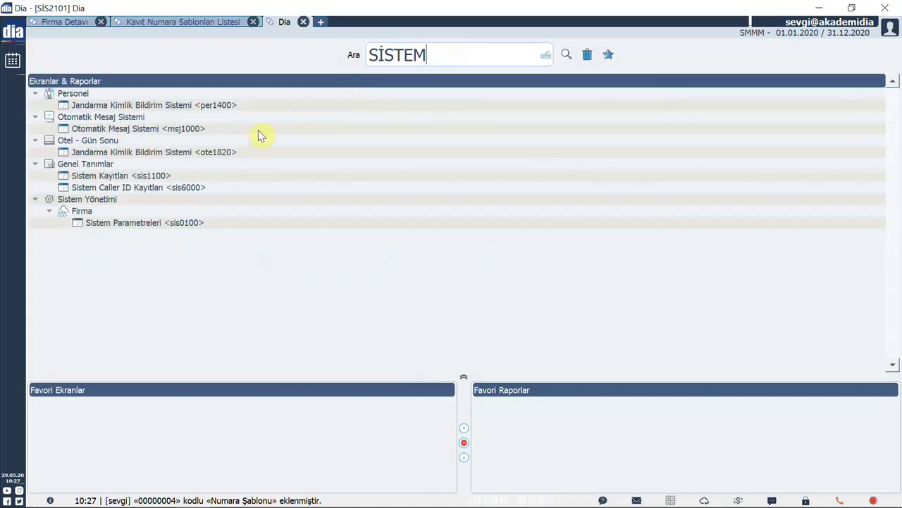
double_click(173, 225)
scroll(127, 184, "down", 5)
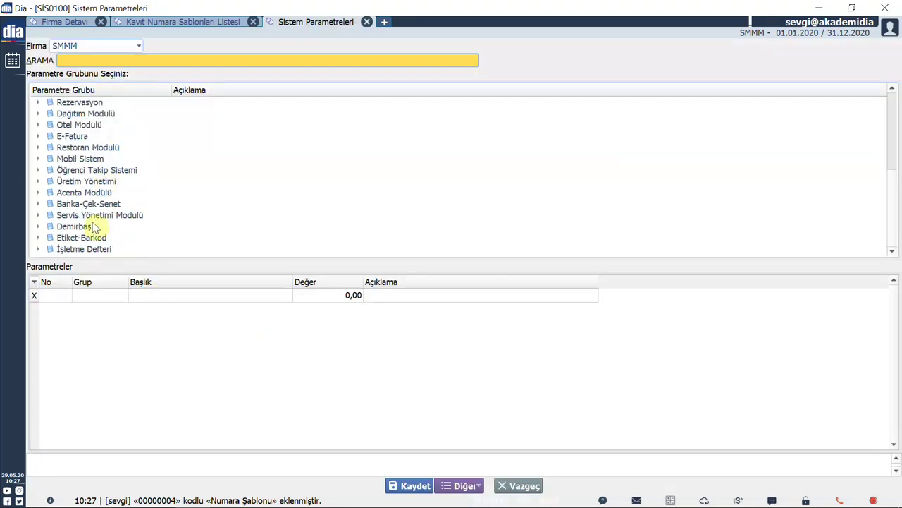
left_click(38, 251)
left_click(109, 250)
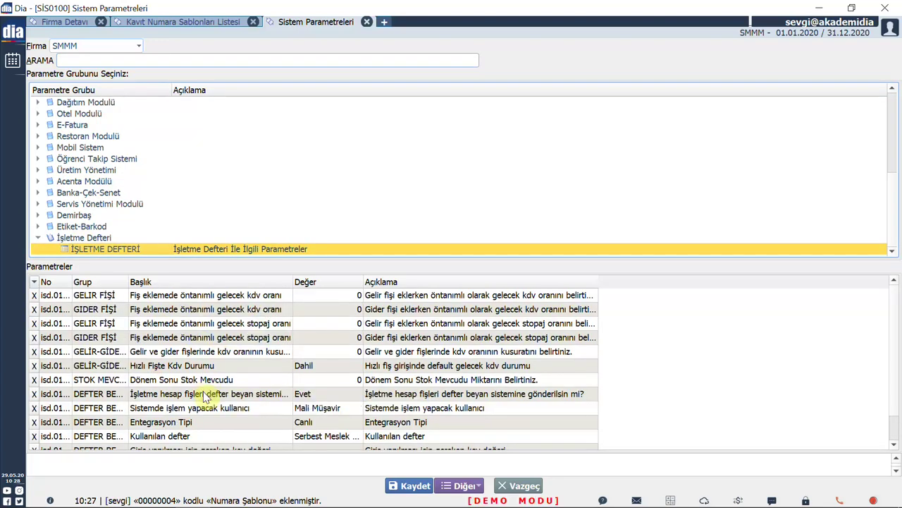
Set the default withholding (stopaj) rate for GELİR FİŞİ to 20 and save the system parameters
left_click(331, 323)
type("20")
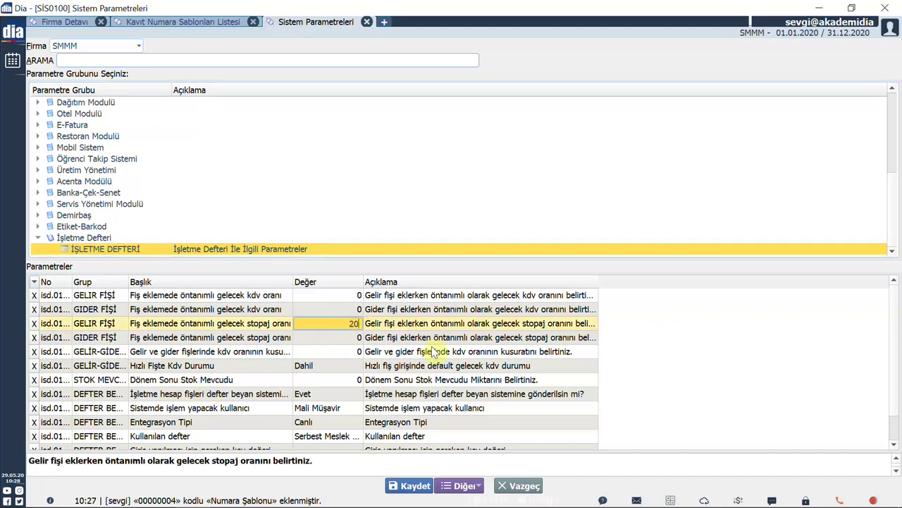
left_click(632, 323)
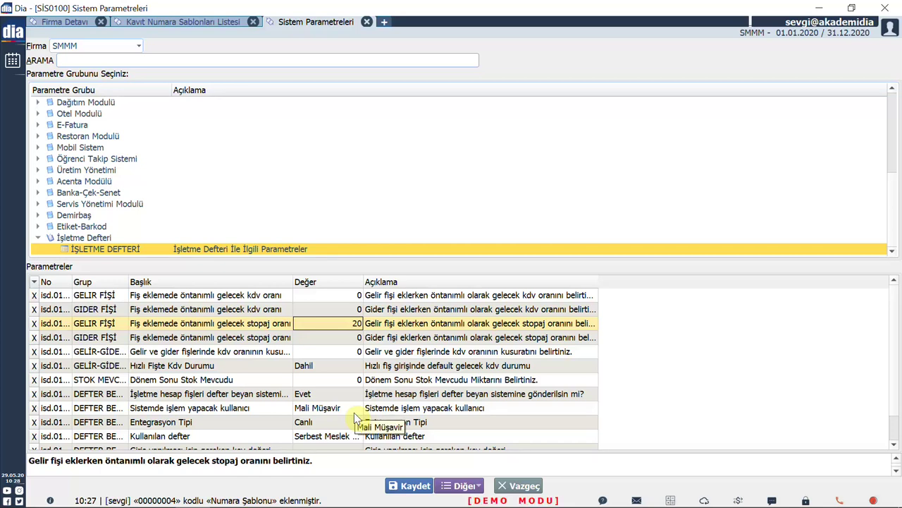
scroll(356, 418, "down", 1)
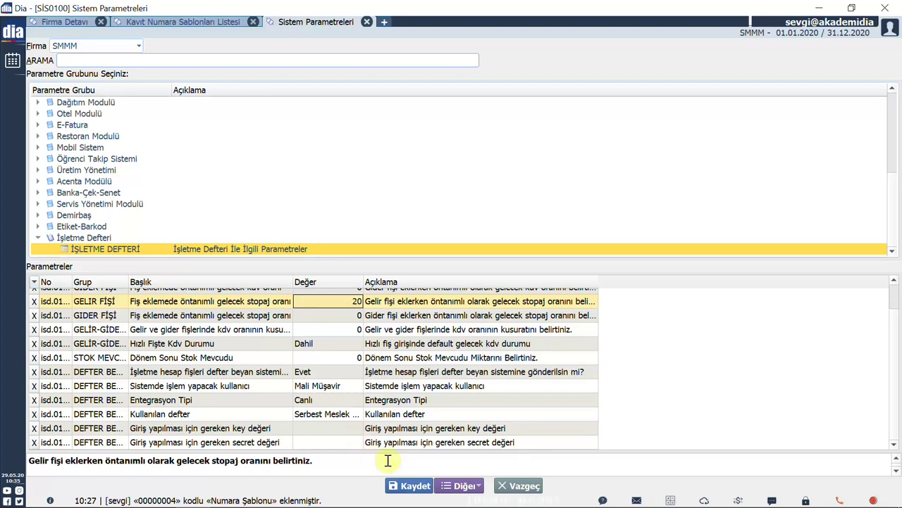
left_click(402, 487)
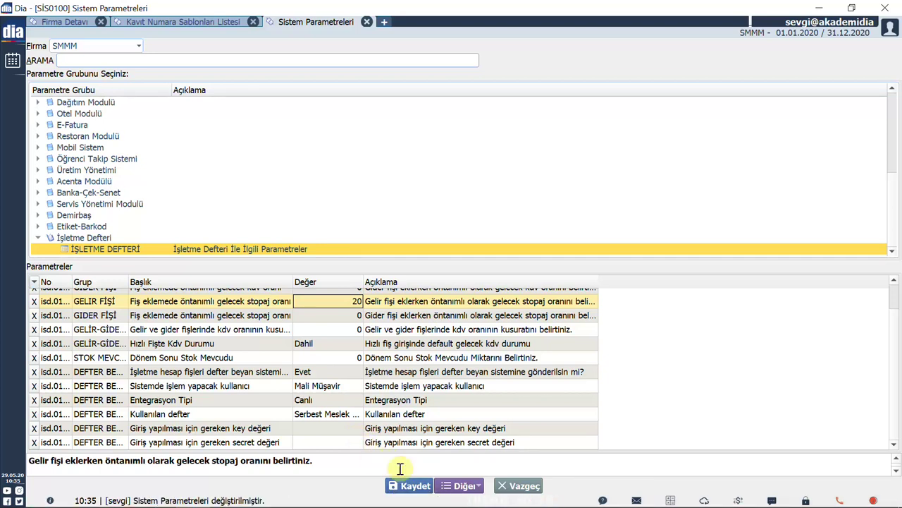
Open the İşletme Hesap Fişleri list of the İşletme Defteri module in a new workspace
left_click(384, 22)
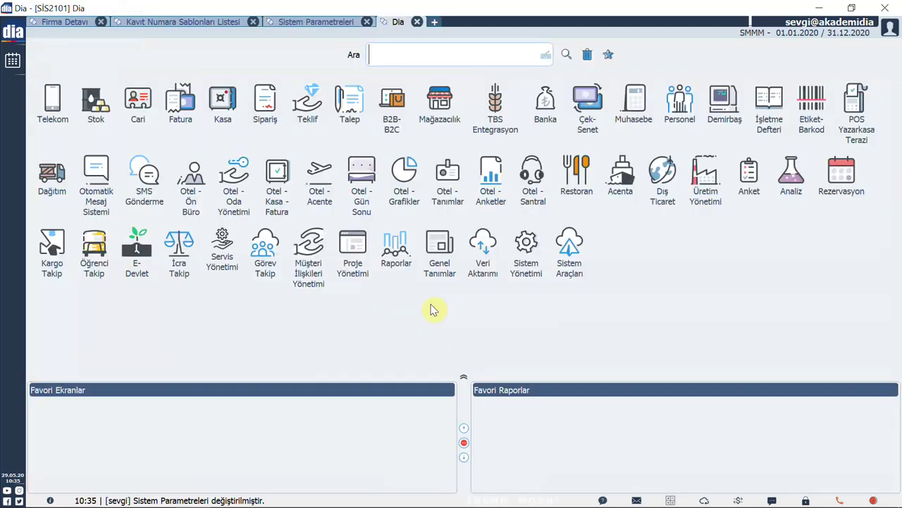
left_click(770, 112)
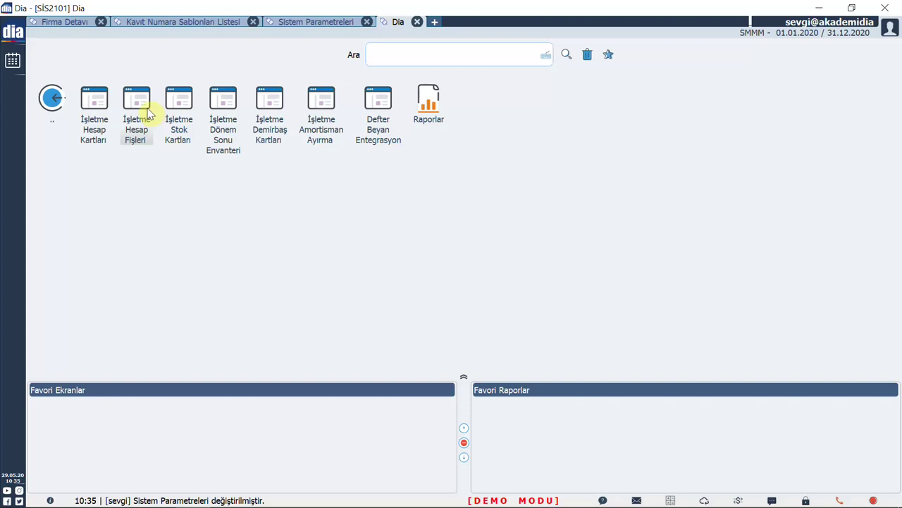
left_click(146, 117)
Add a new Gelir Fişi with the description MALİ MÜŞAVİRLİK HİZMETİ-ESMM
left_click(300, 484)
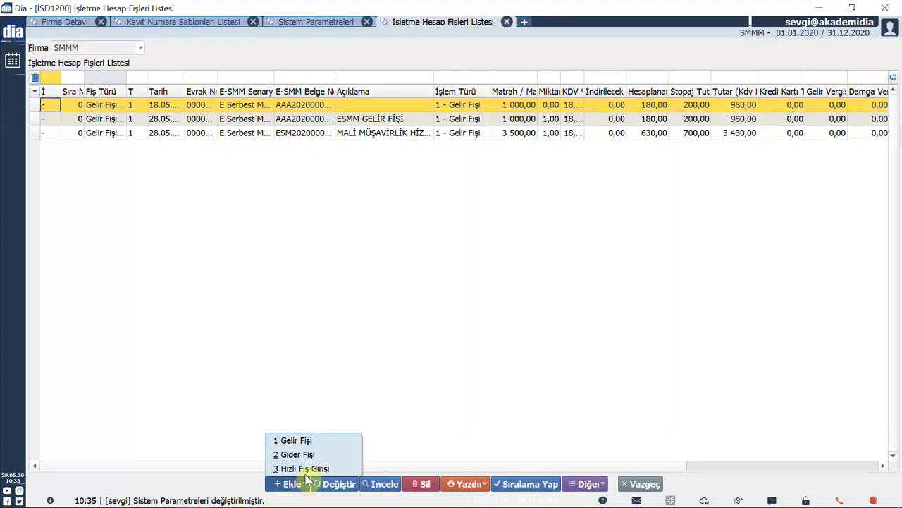
left_click(327, 441)
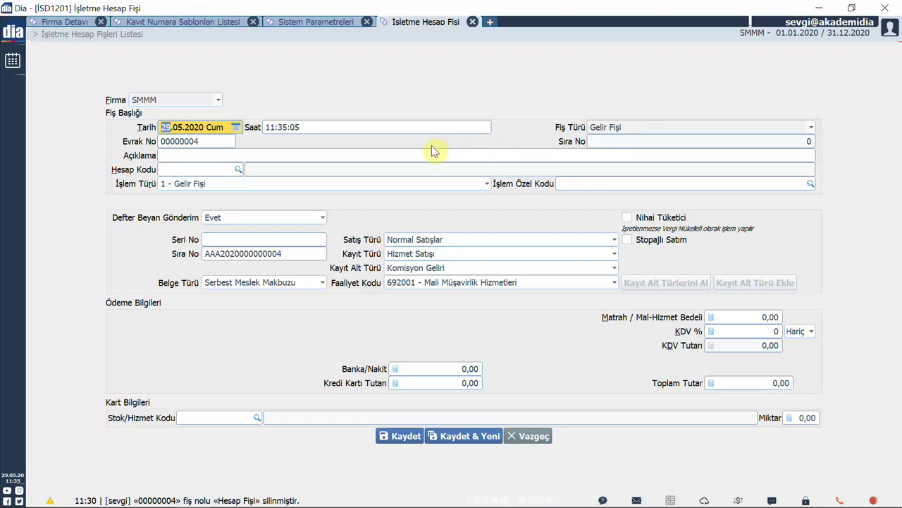
left_click(410, 158)
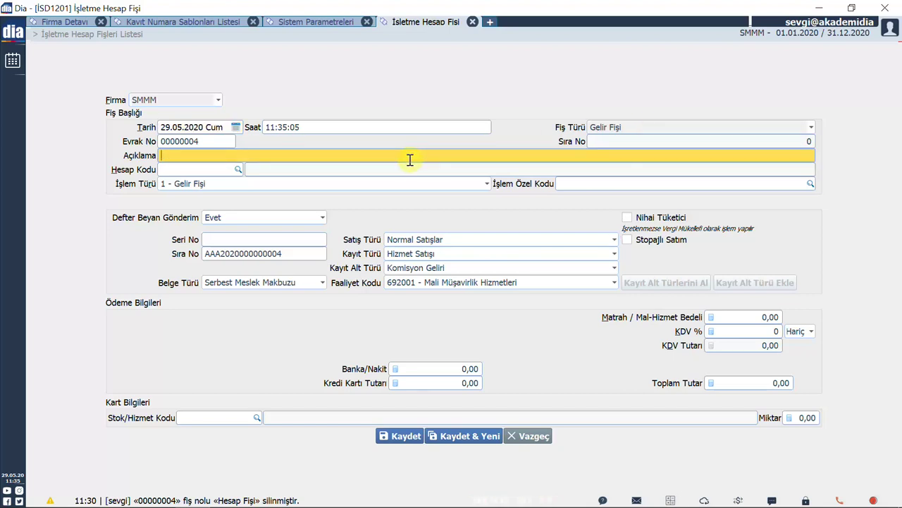
type("MALİ MÜŞAVİRLİK HİZMETİ-ESMM")
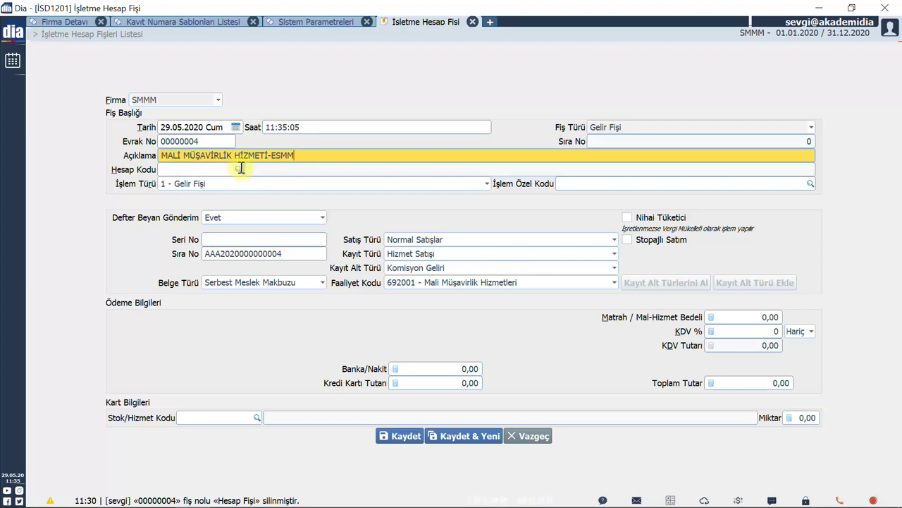
Review the account card of ABC FİRMASI A.Ş. without changing it and choose it as the voucher's account
double_click(239, 169)
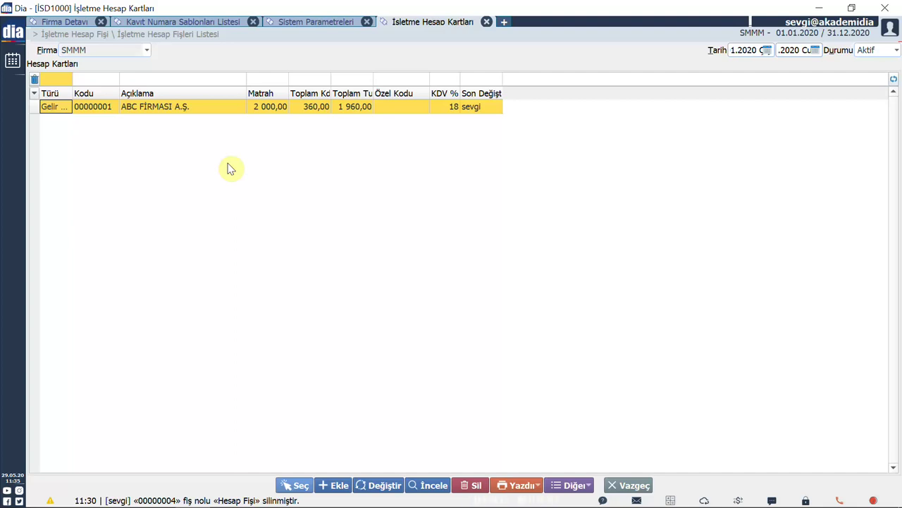
left_click(233, 108)
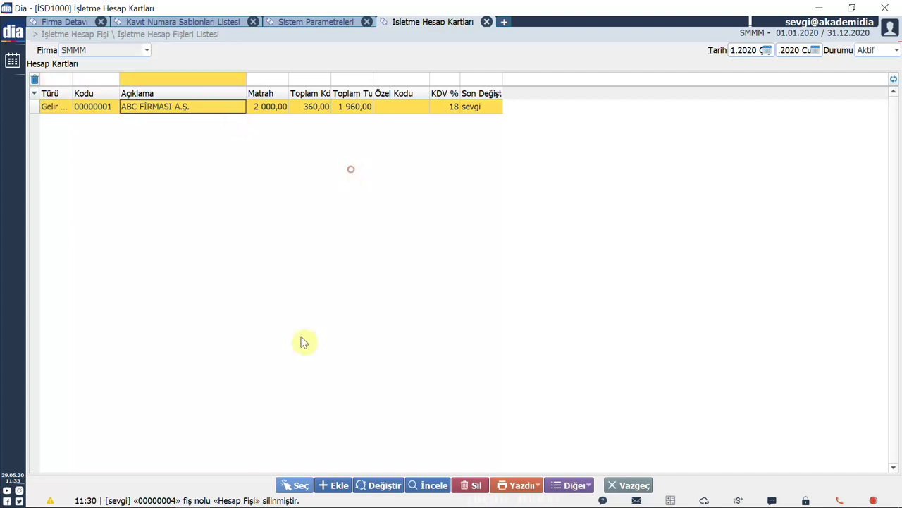
left_click(381, 485)
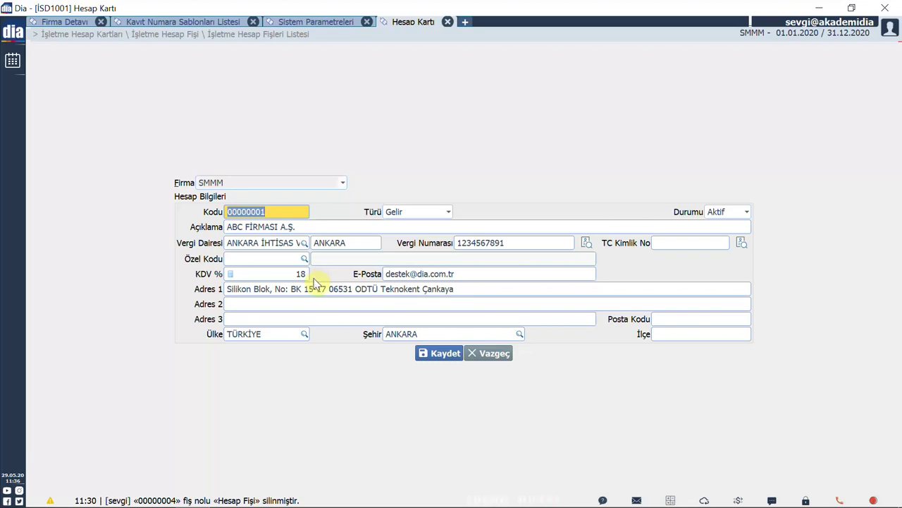
left_click(488, 353)
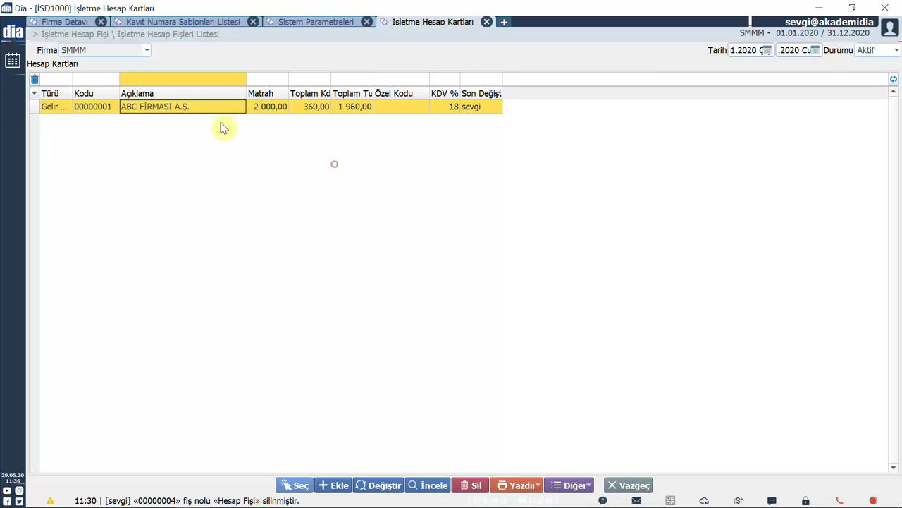
left_click(302, 486)
Set the voucher's document type to e-Serbest Meslek Makbuzu and mark it as a withholding sale (Stopajlı Satım)
left_click(321, 282)
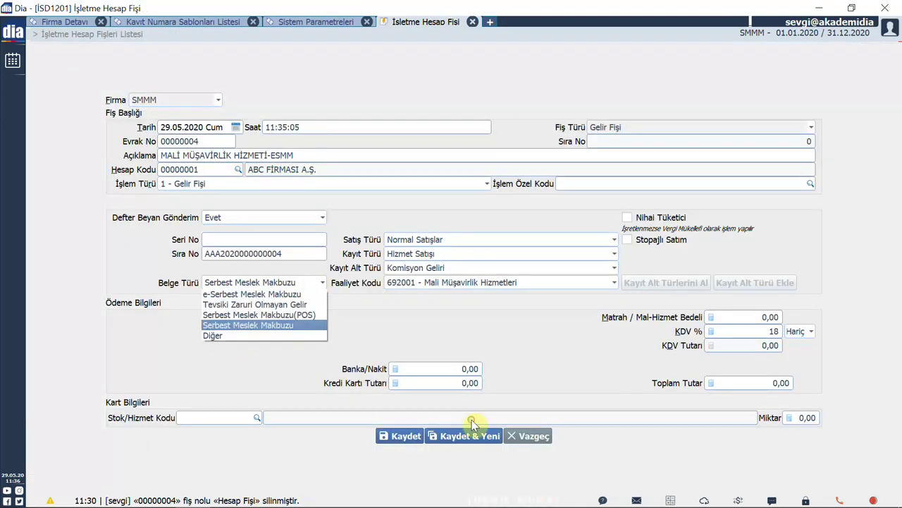
left_click(306, 296)
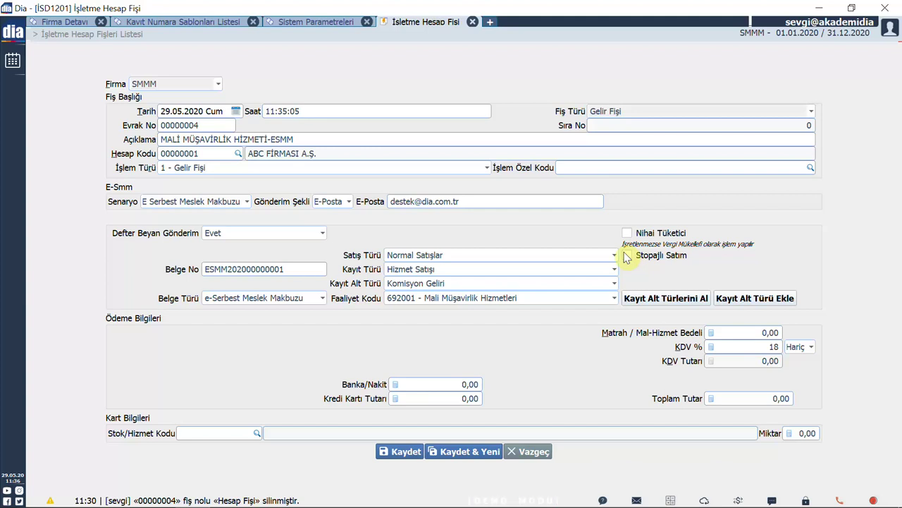
left_click(626, 257)
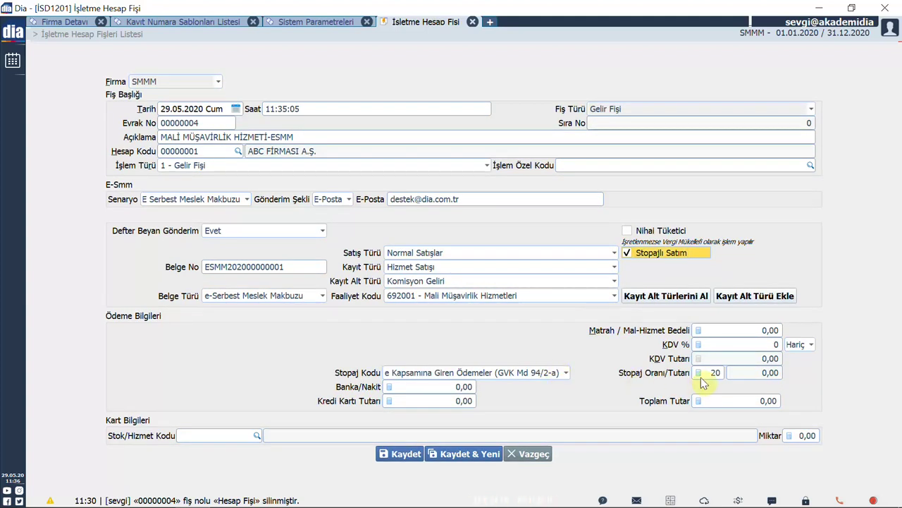
Enter a base amount (Matrah) of 3500, assign the service card DANIŞMANLIK ÜCRETİ with quantity 1, and save the voucher
left_click(762, 330)
type("350")
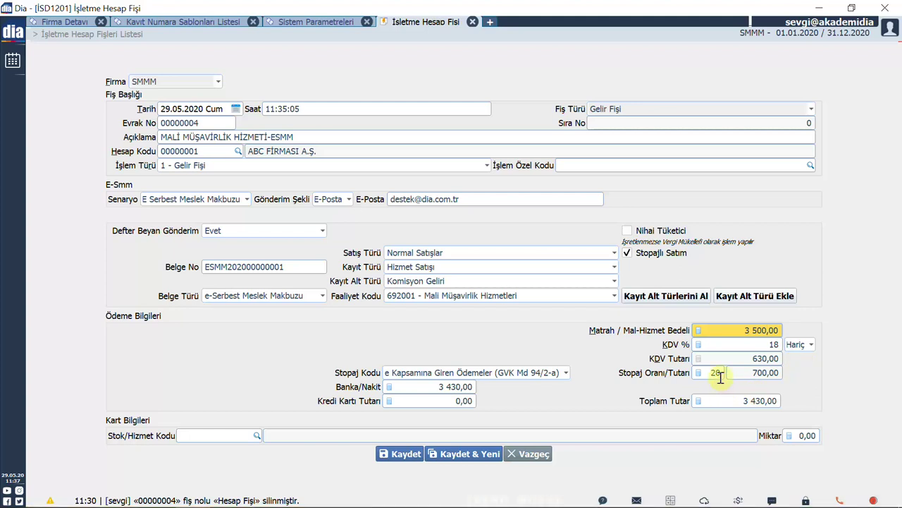
double_click(257, 435)
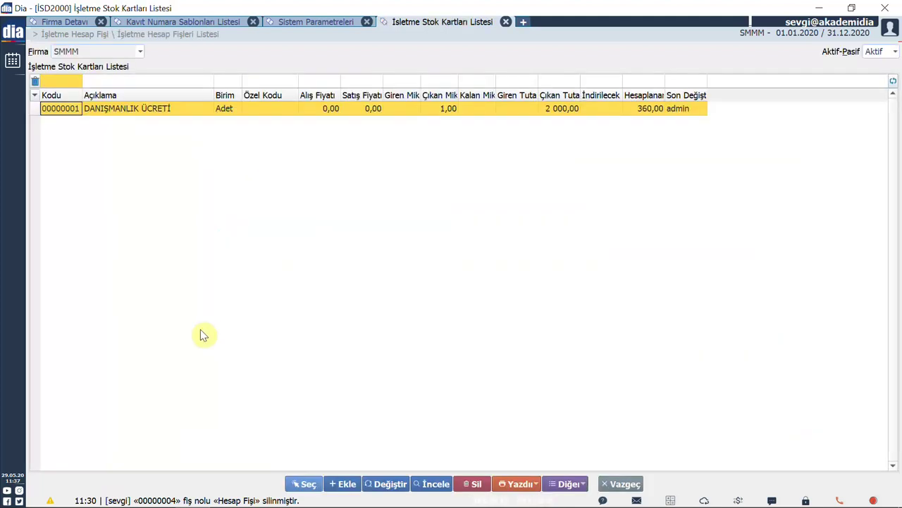
key("Right")
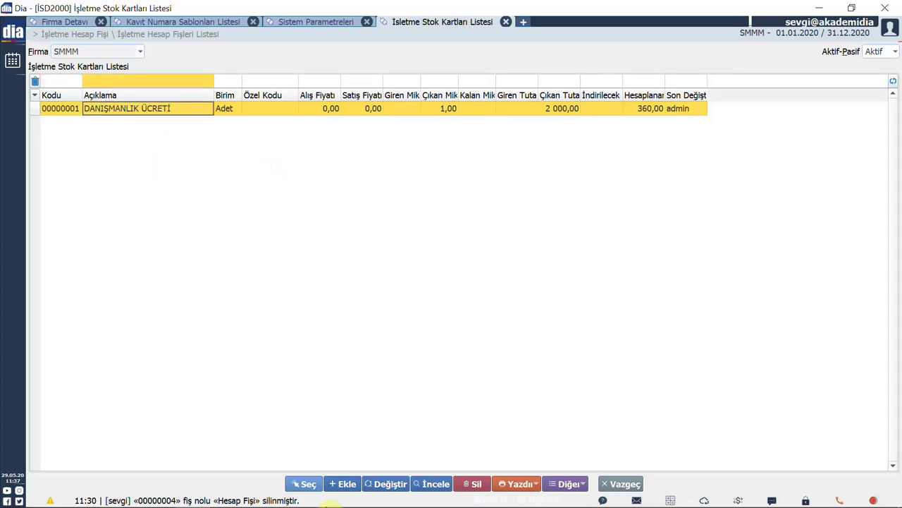
left_click(317, 484)
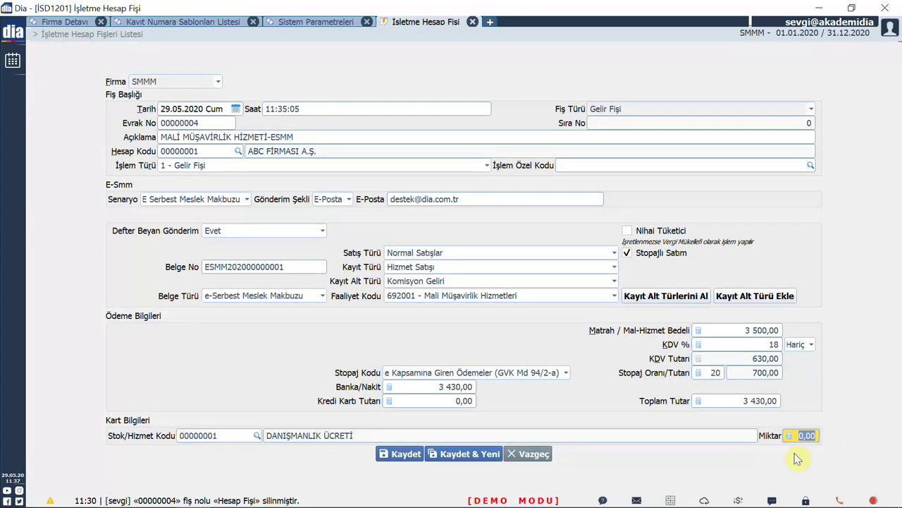
left_click(400, 455)
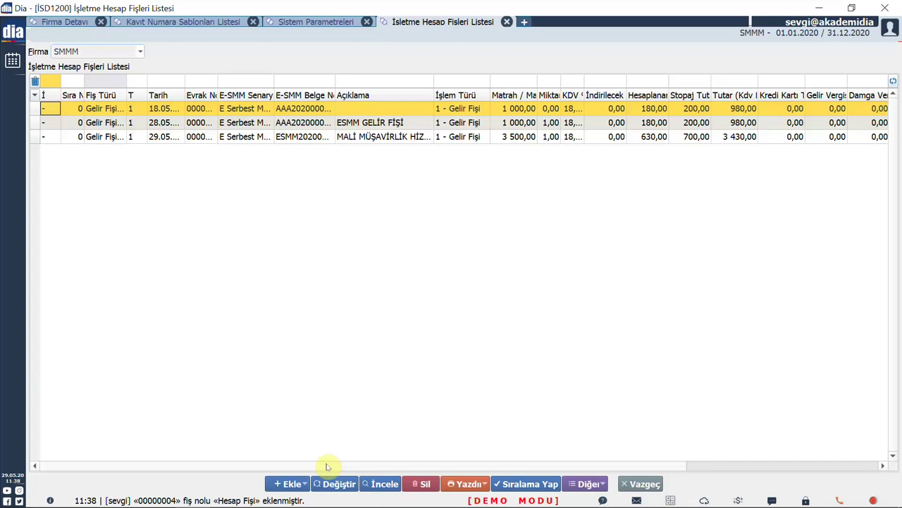
Open the E-Serbest Meslek Makbuzu Giden Kutusu in a new workspace and send the waiting ABC FİRMASI A.Ş. receipt to the integrator
key("ctrl+t")
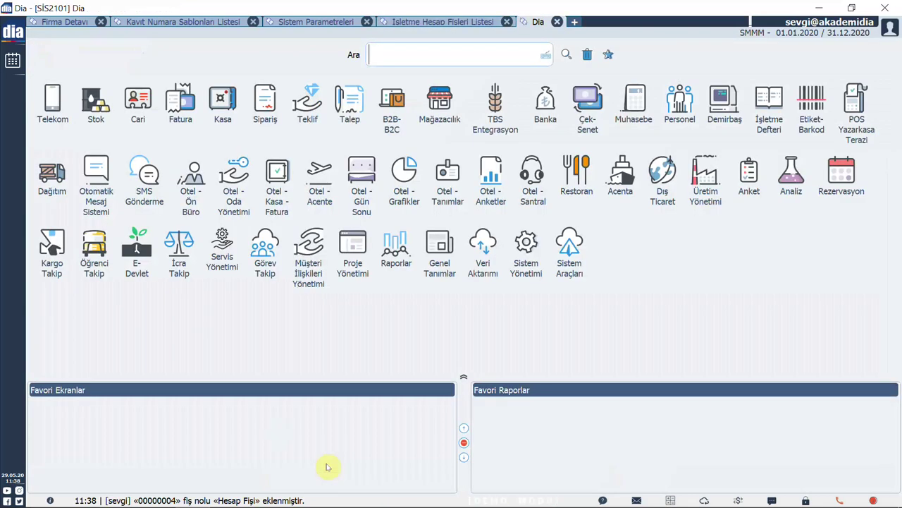
left_click(139, 265)
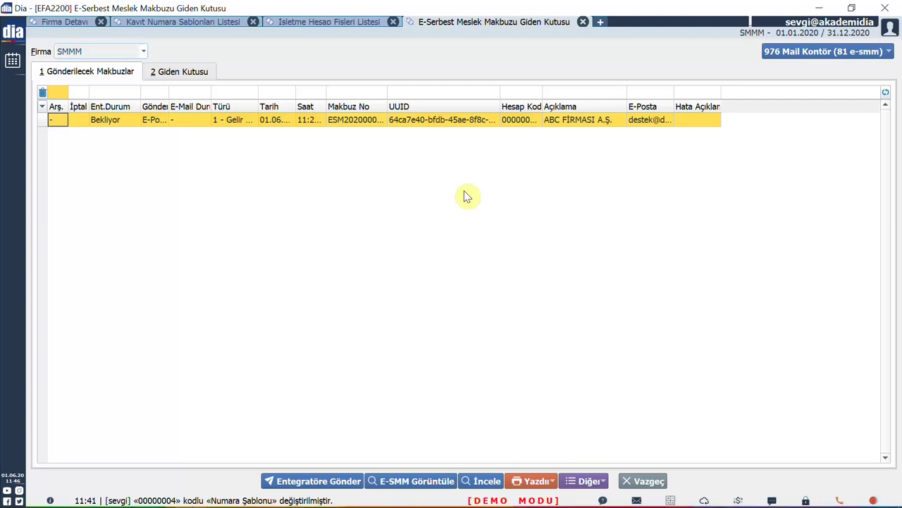
left_click(224, 121)
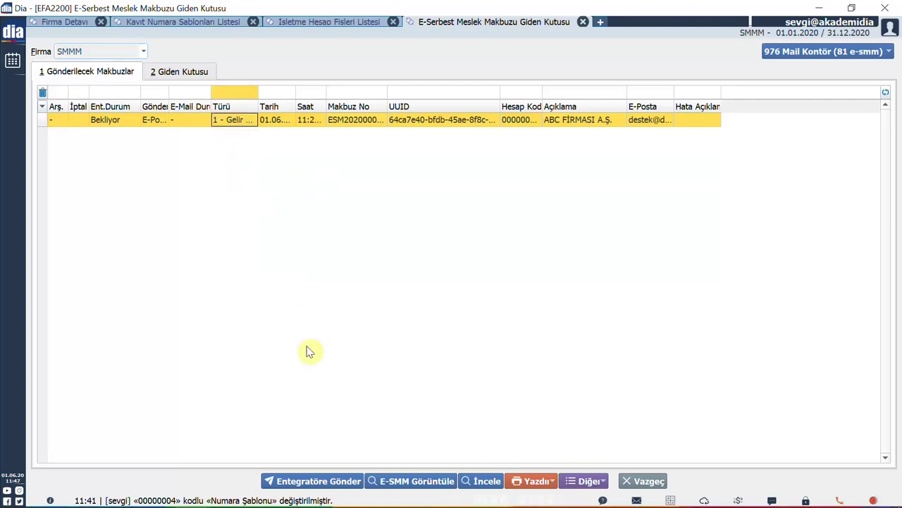
left_click(344, 482)
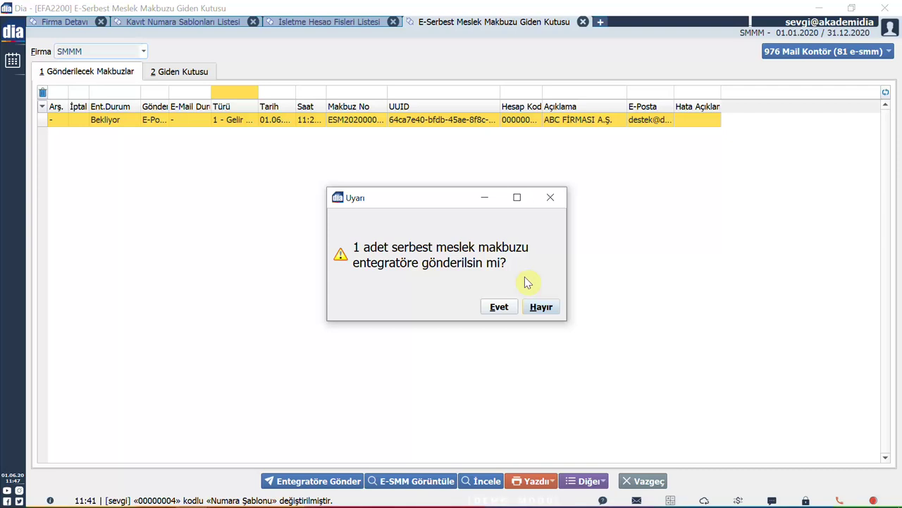
left_click(505, 309)
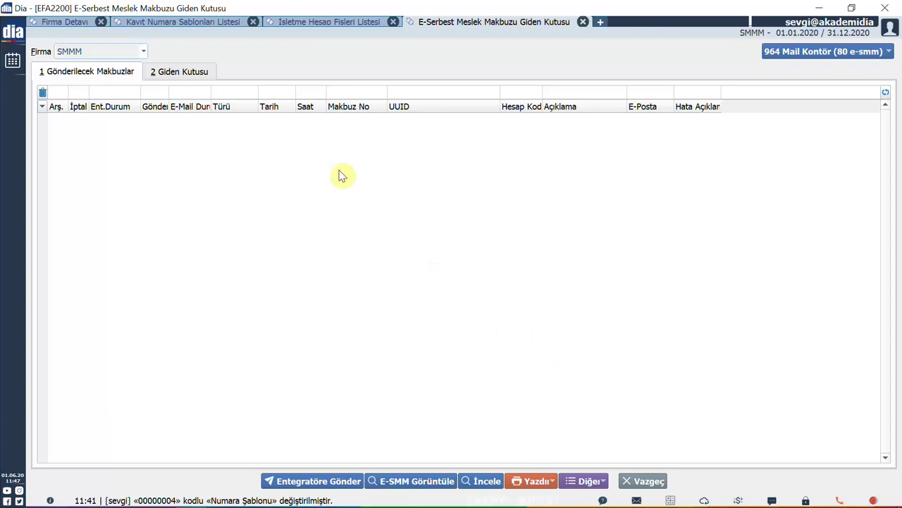
View the newly sent e-SMM receipt from the Giden Kutusu and check its additional save and open options
left_click(194, 72)
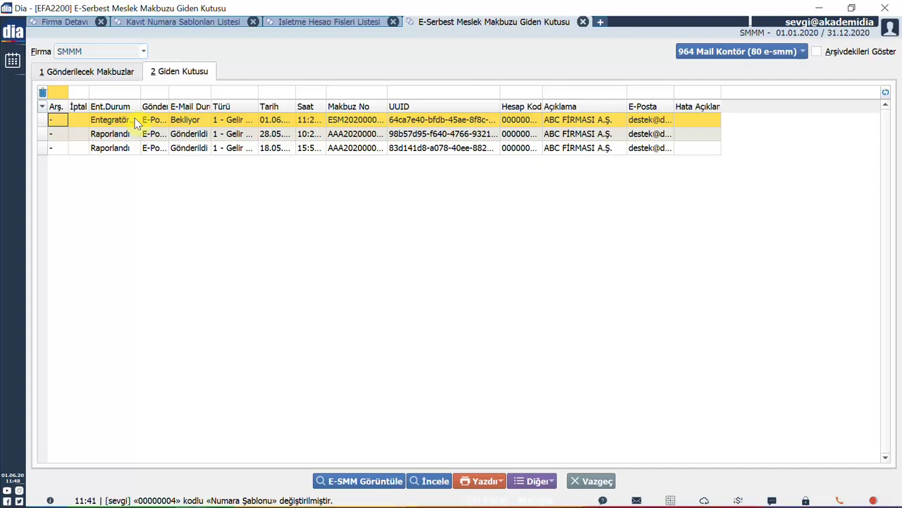
left_click(374, 483)
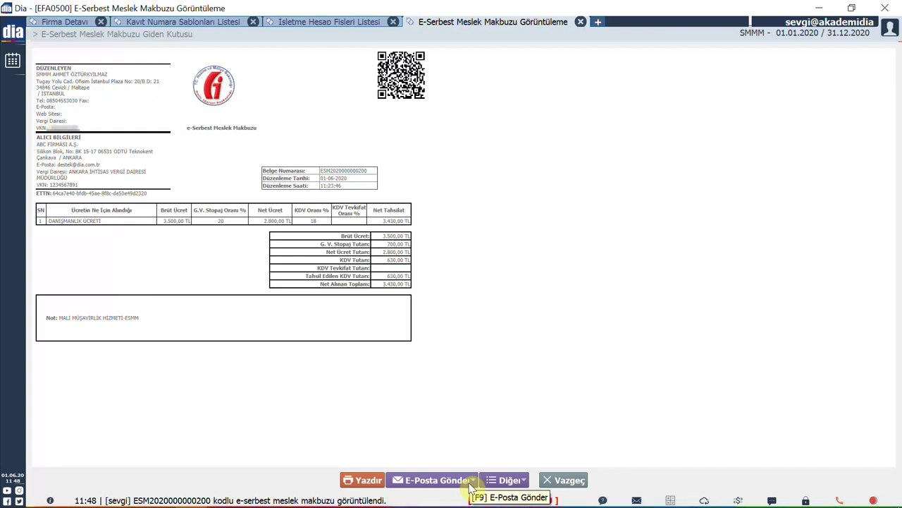
left_click(506, 482)
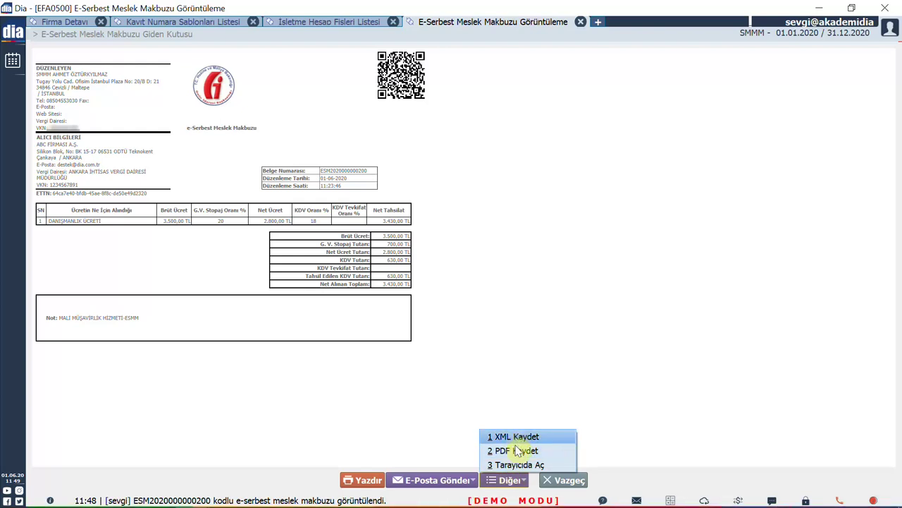
key("Escape")
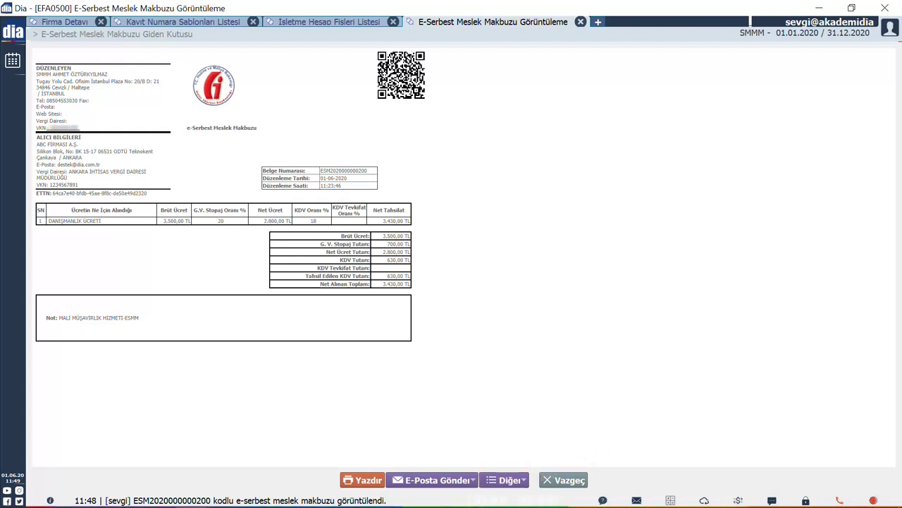